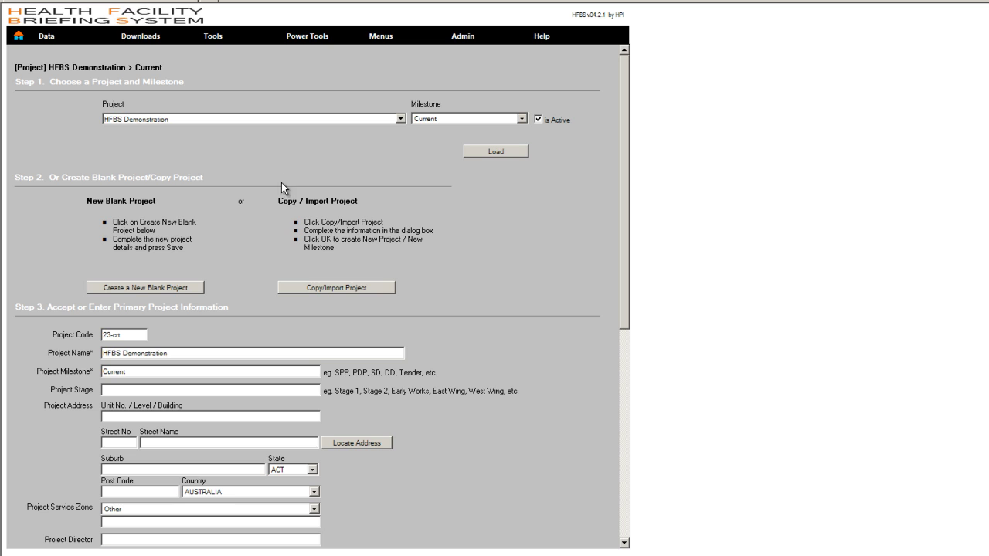
Step: Choose 'Start 3 day(s) free trial period' and proceed into the Quick SOA workspace
mouse_move(306, 38)
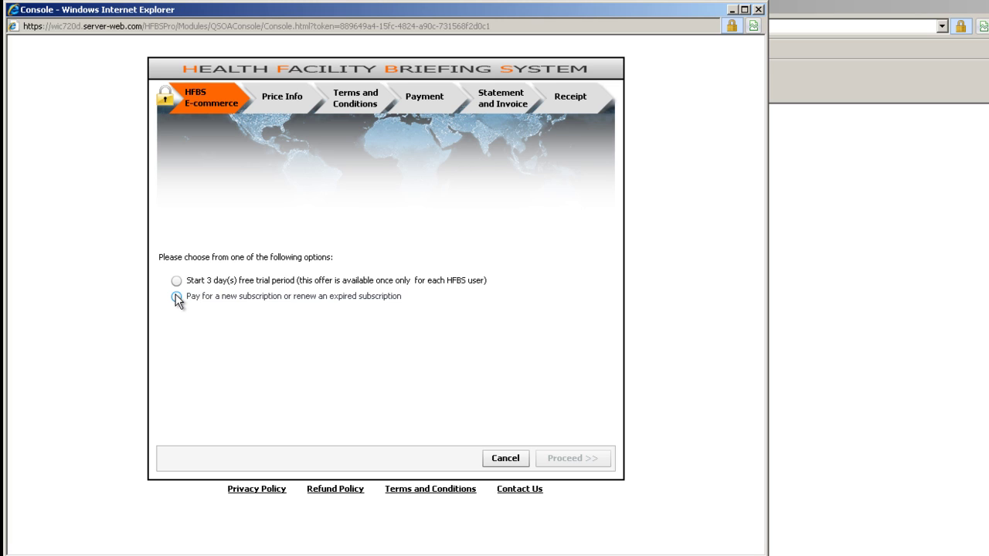
left_click(177, 282)
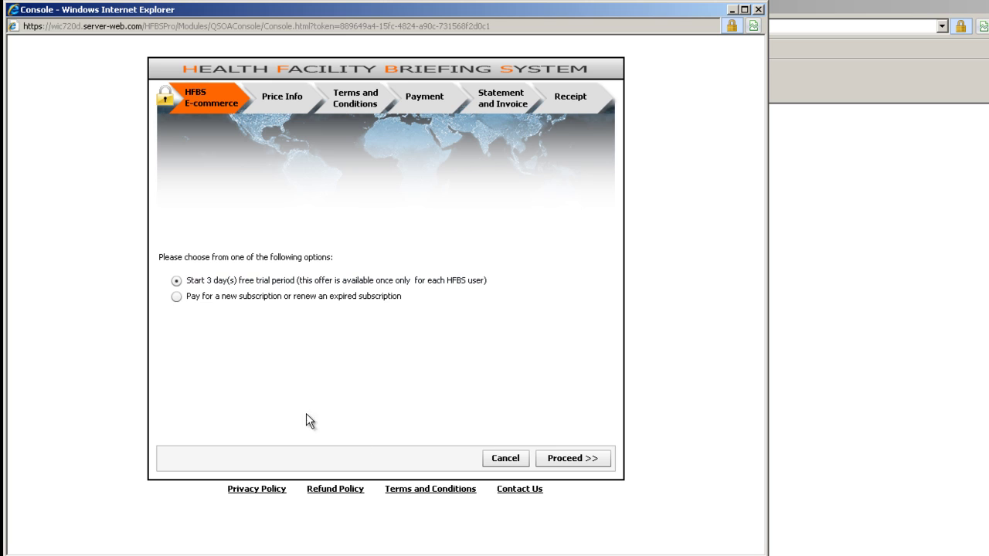
left_click(571, 459)
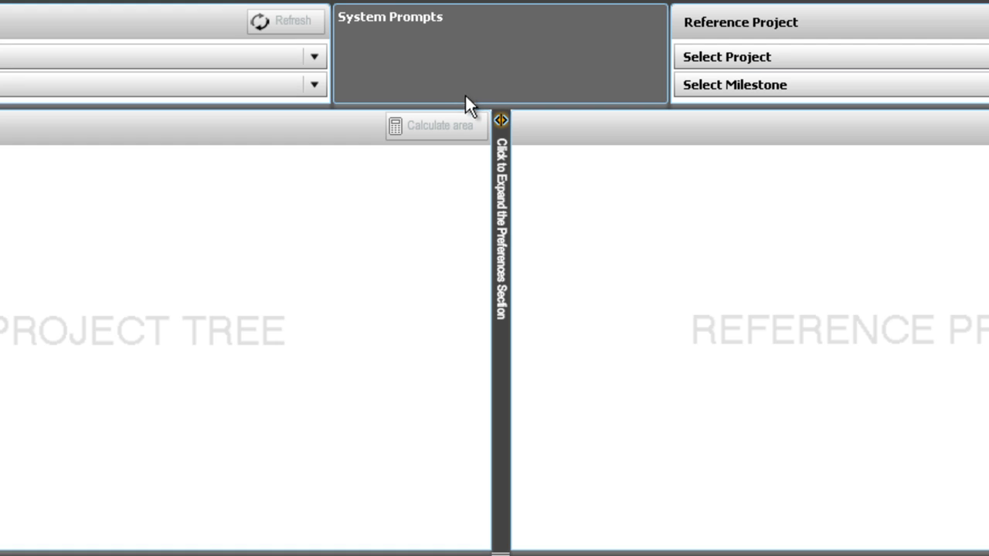
Step: Expand the Preferences section that controls room copying between projects
left_click(500, 122)
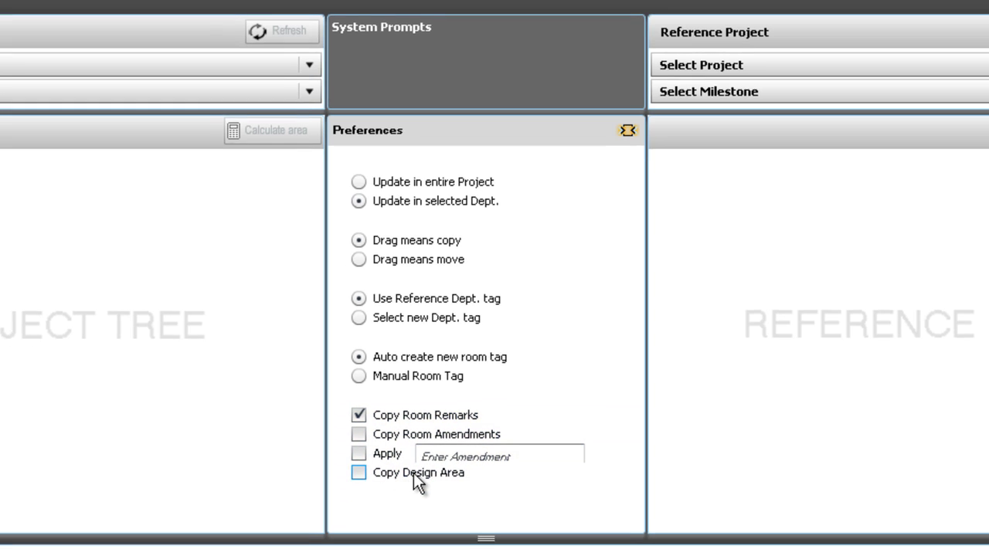
Step: Enable Copy Room Amendments, Apply Amendment and Copy Design Area in the preferences
left_click(358, 434)
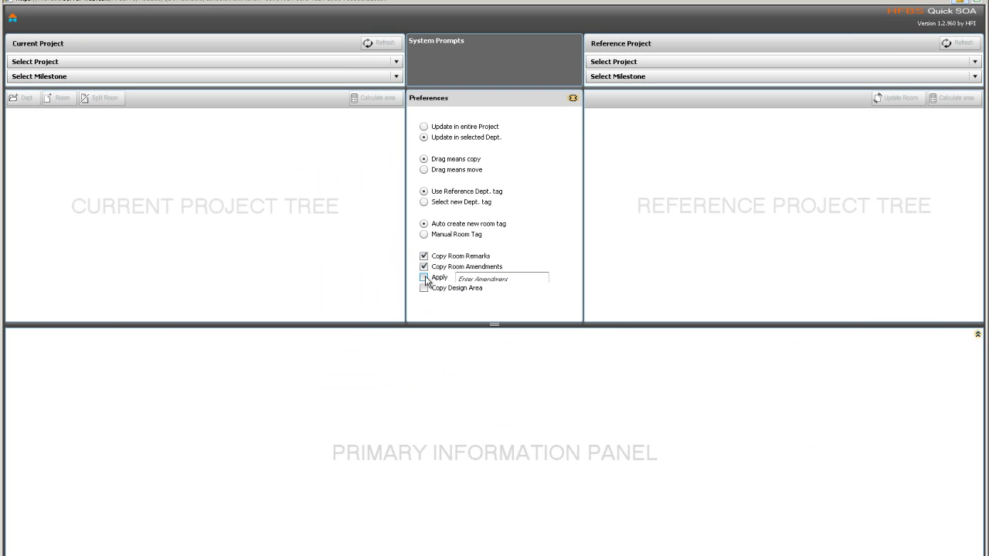
left_click(424, 277)
left_click(424, 288)
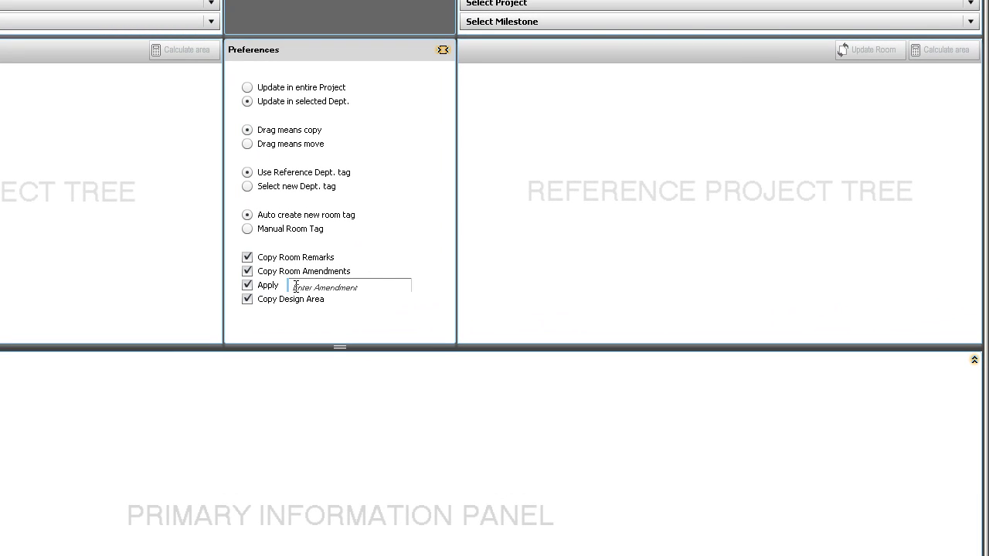
Step: Enter the amendment note '12.12.10, - First Draft'
left_click(295, 286)
type("15.12.")
type("0")
key("BackSpace")
type("1")
type("0, - First")
type("aft")
Step: Load 23-crt HFBS Demonstration as current project and Australasian Standard Project as reference, listing its departments
left_click(443, 51)
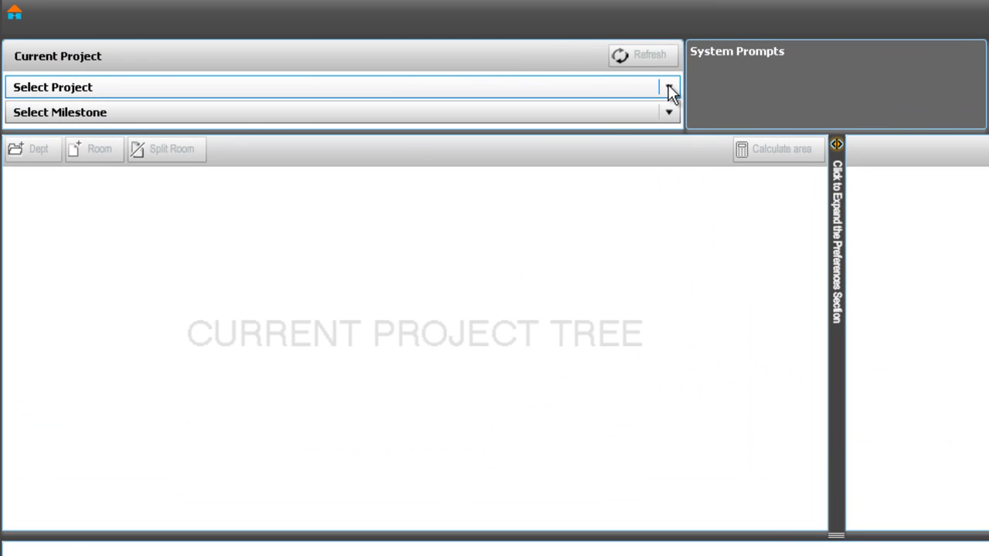
left_click(407, 76)
left_click(156, 113)
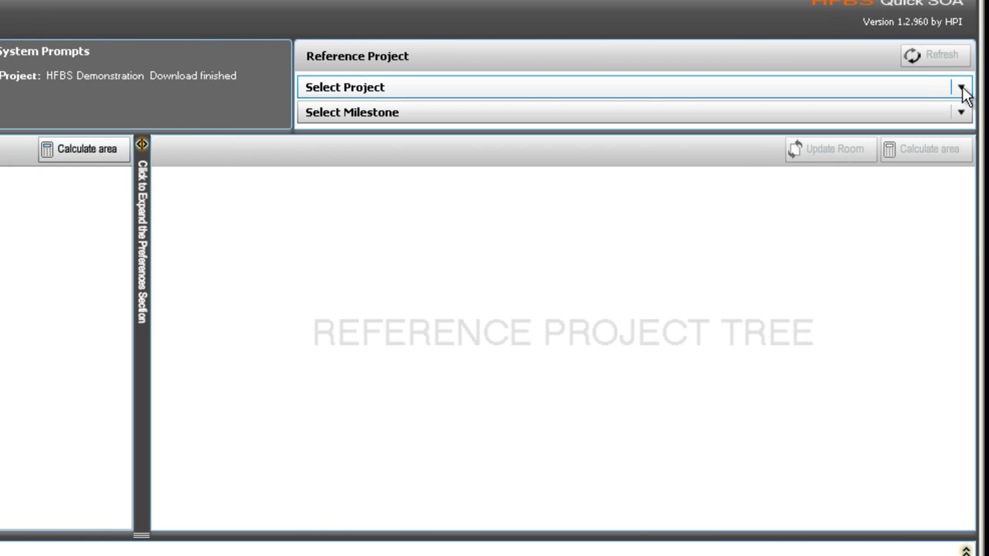
left_click(963, 91)
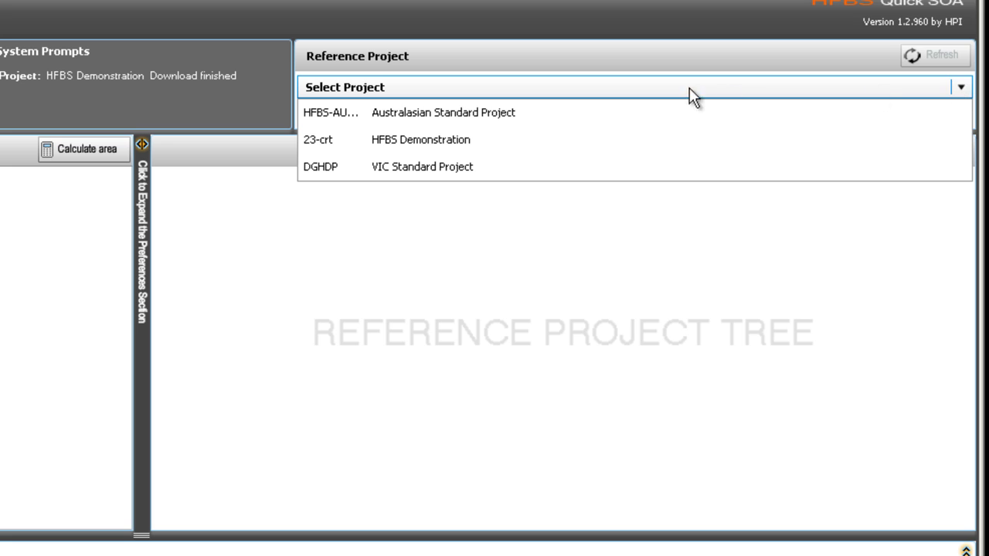
left_click(448, 112)
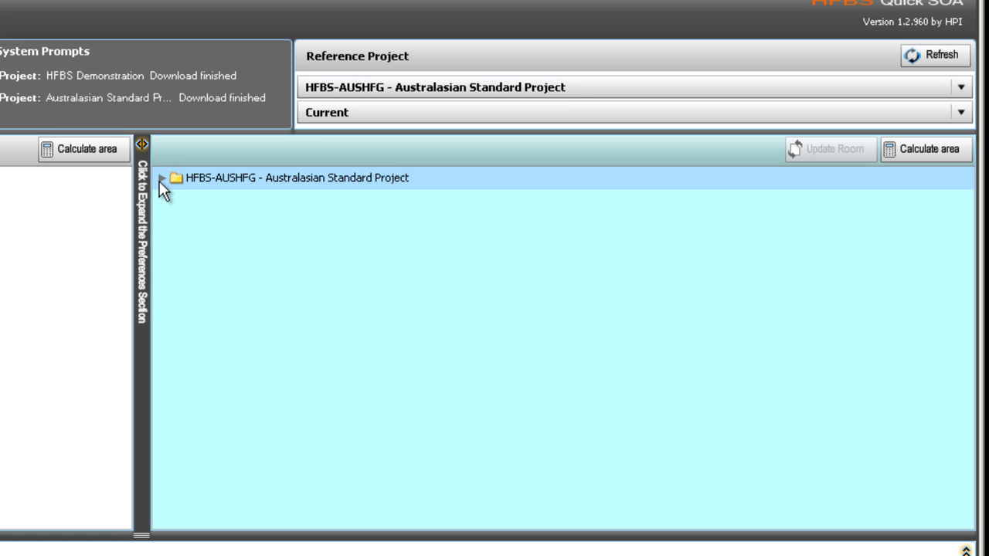
left_click(161, 179)
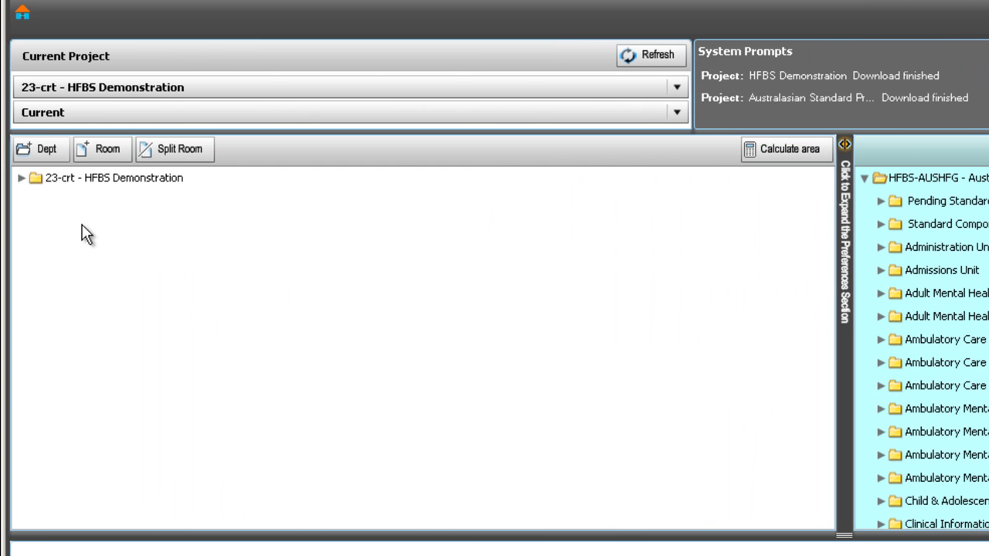
Step: Add a department named 'Admissions' with local tag ADM111 to HFBS Demonstration
left_click(19, 180)
left_click(26, 150)
left_click(830, 315)
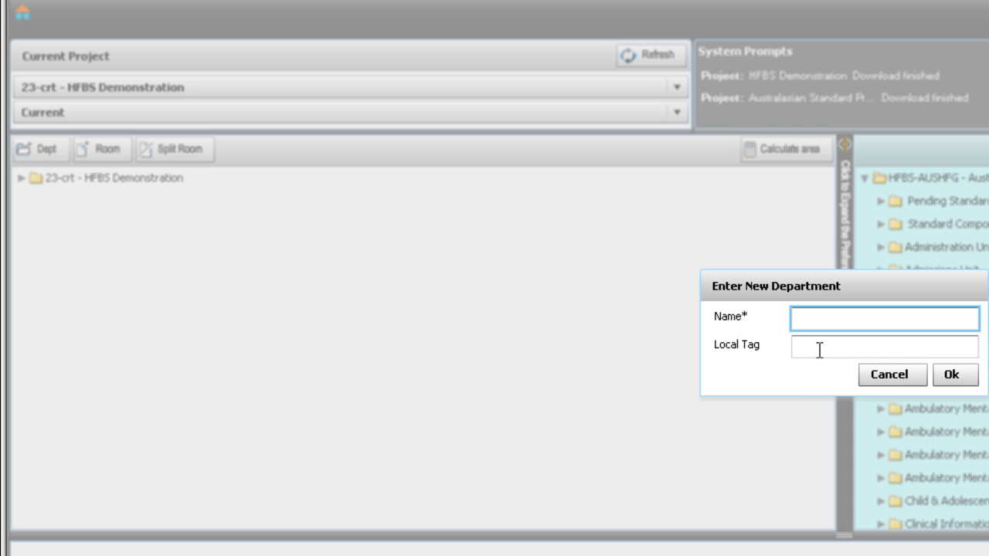
type("Admissions")
left_click(818, 349)
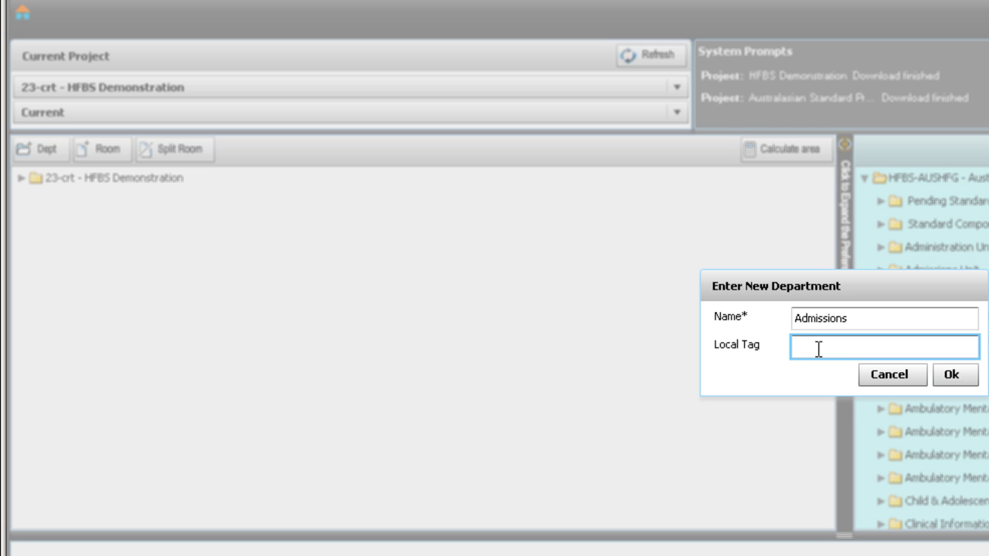
type("ADM")
type("111")
left_click(953, 377)
Step: Open Admissions' primary information and set its FPU code to ADMINU - Administration Unit
left_click(20, 177)
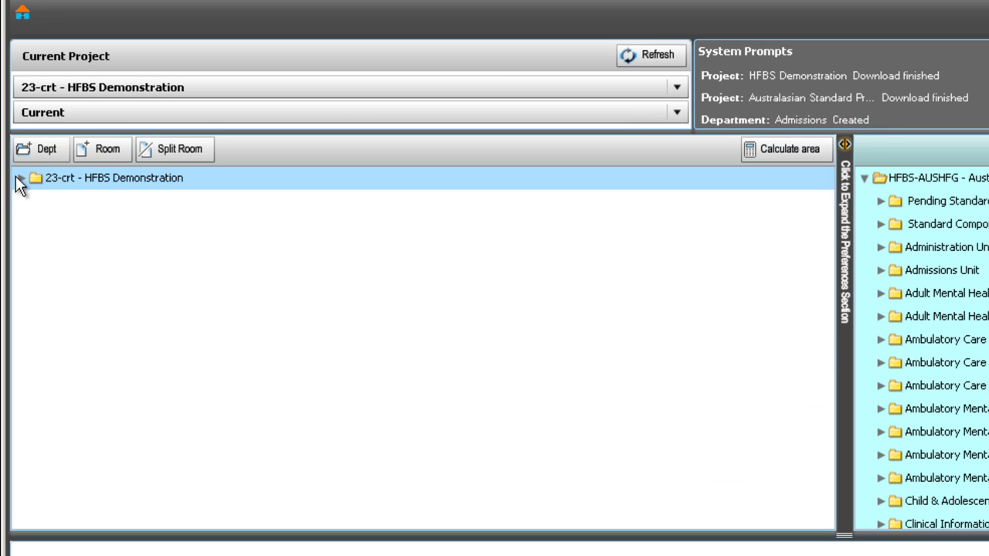
left_click(23, 199)
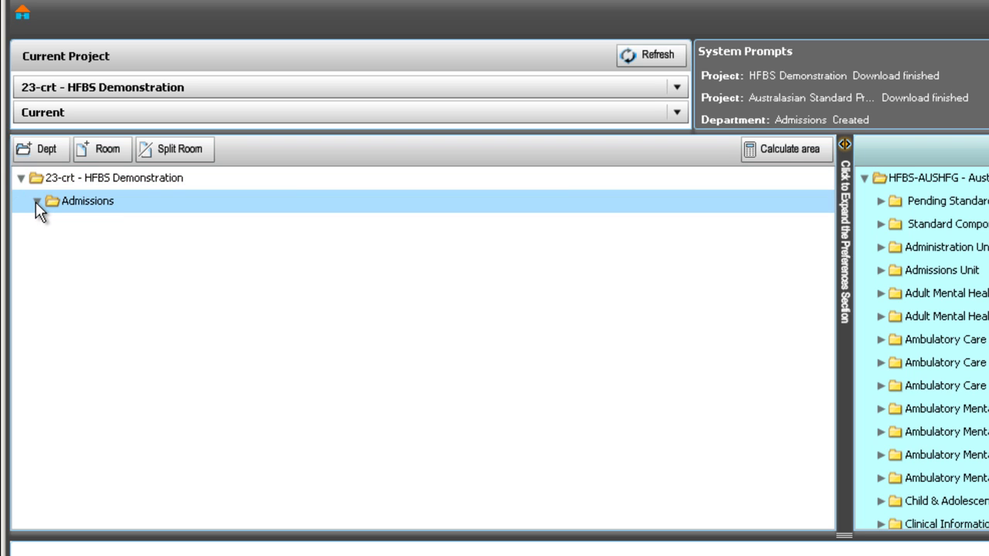
left_click(88, 200)
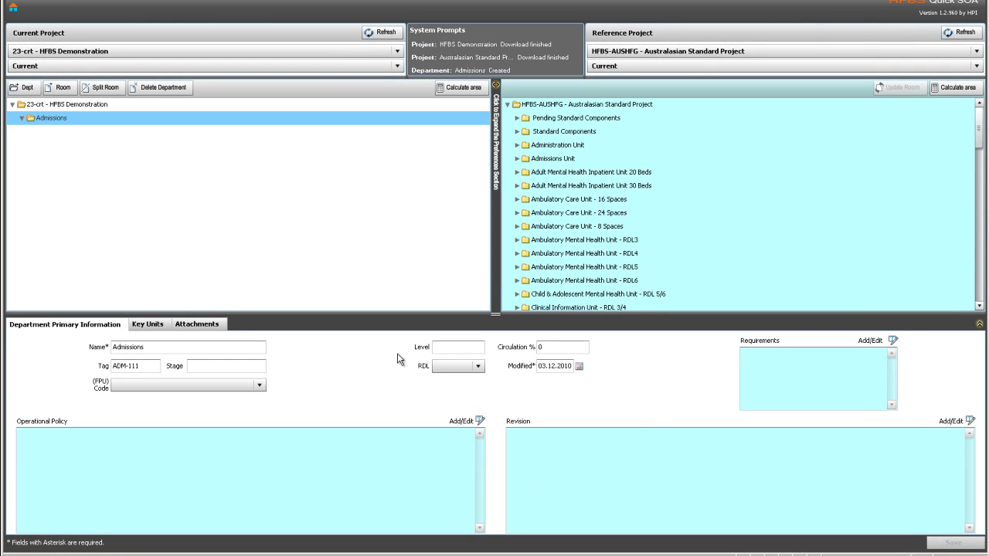
left_click(149, 348)
left_click(145, 366)
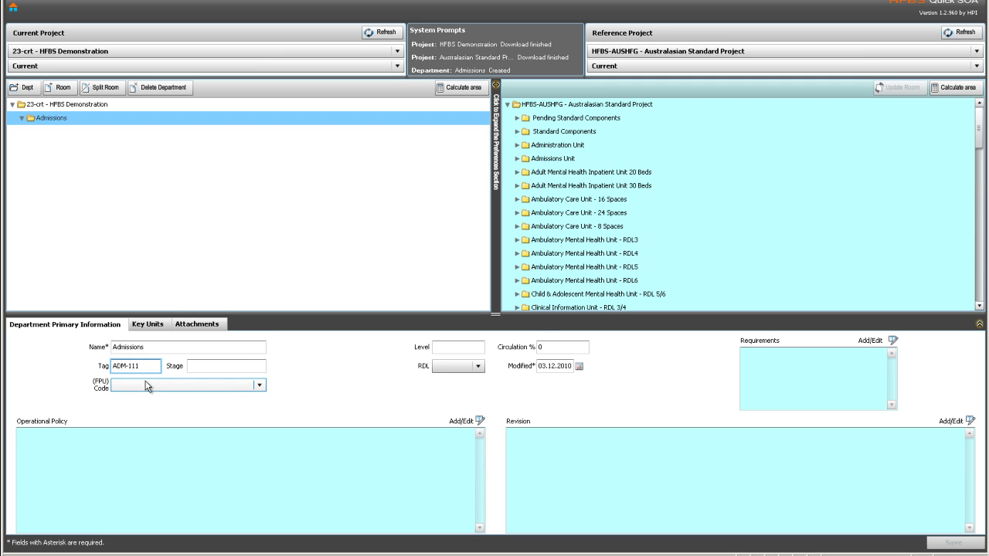
left_click(260, 386)
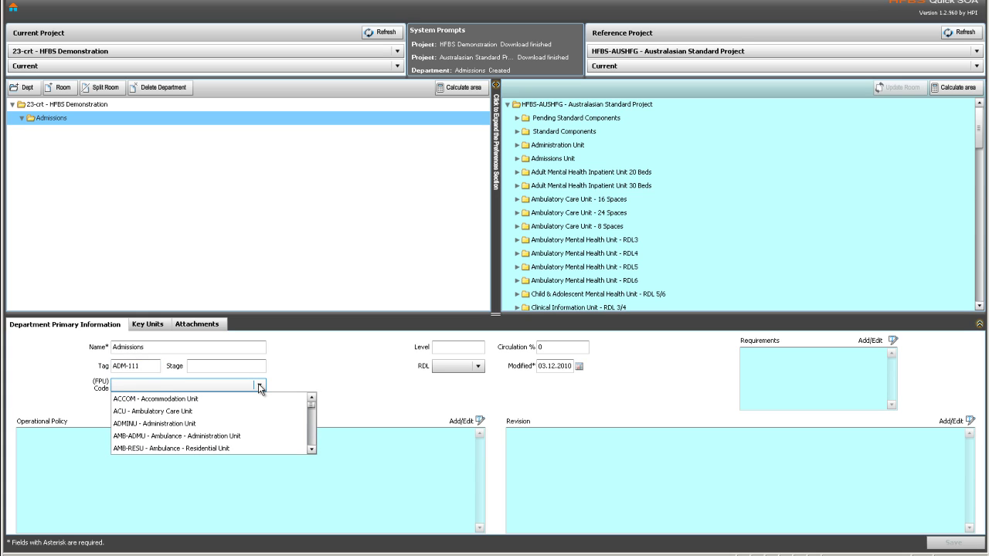
left_click_drag(310, 410, 310, 409)
left_click(193, 424)
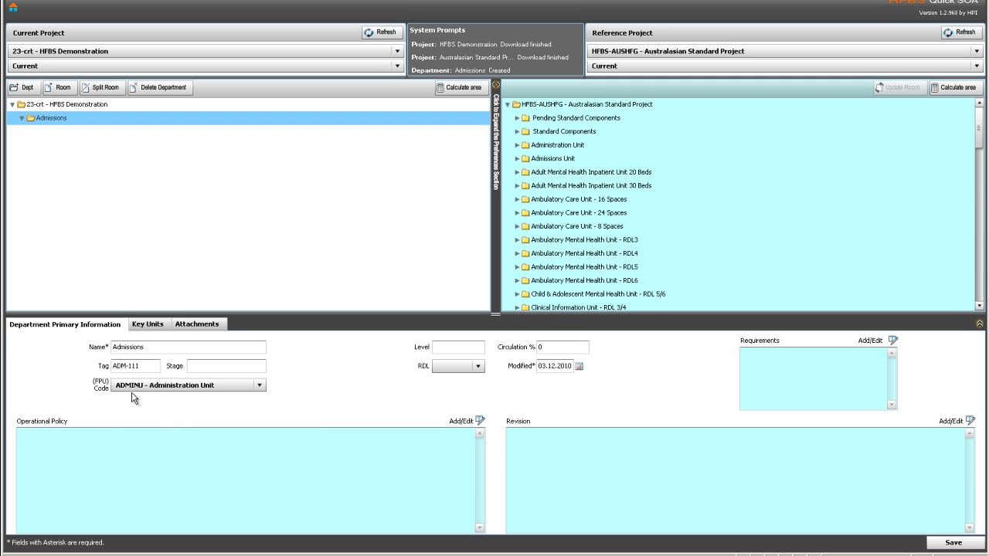
Step: Set the Admissions RDL to 4 and move to the Circulation % field
left_click(440, 350)
left_click(478, 367)
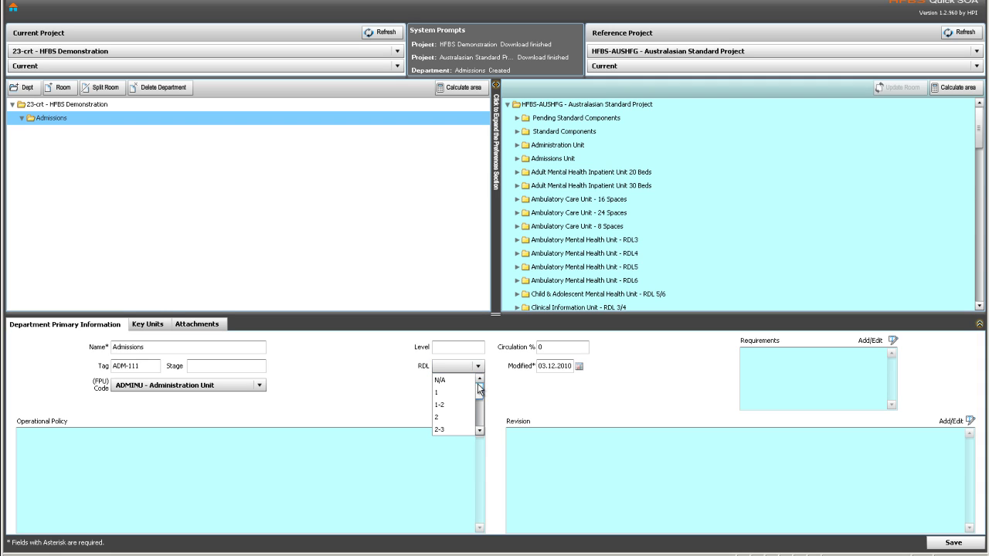
left_click_drag(480, 394, 481, 409)
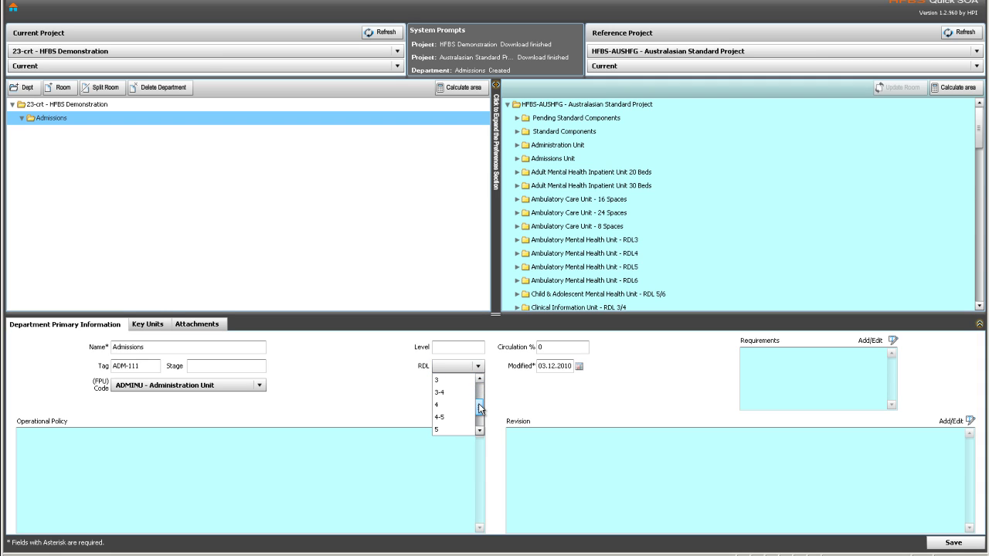
left_click(438, 407)
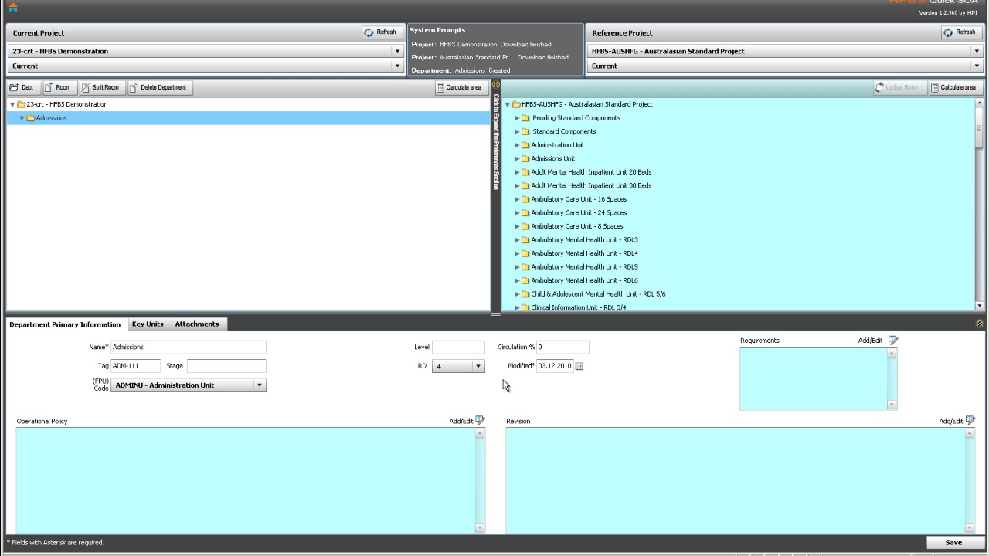
left_click(550, 348)
Step: Enter 35% circulation and save the requirement 'Administration Department must be located nearby'
type("35")
double_click(789, 365)
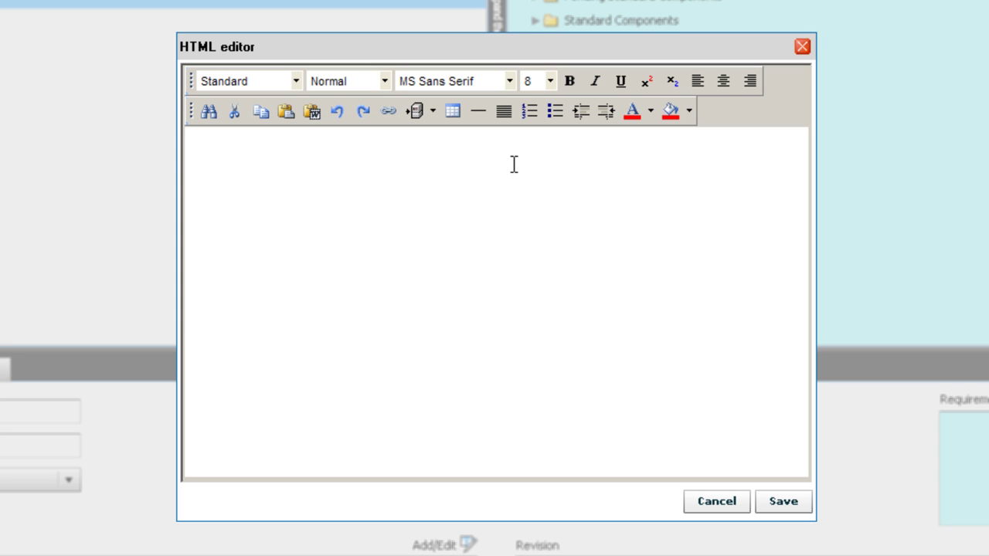
left_click(272, 167)
type("Adm")
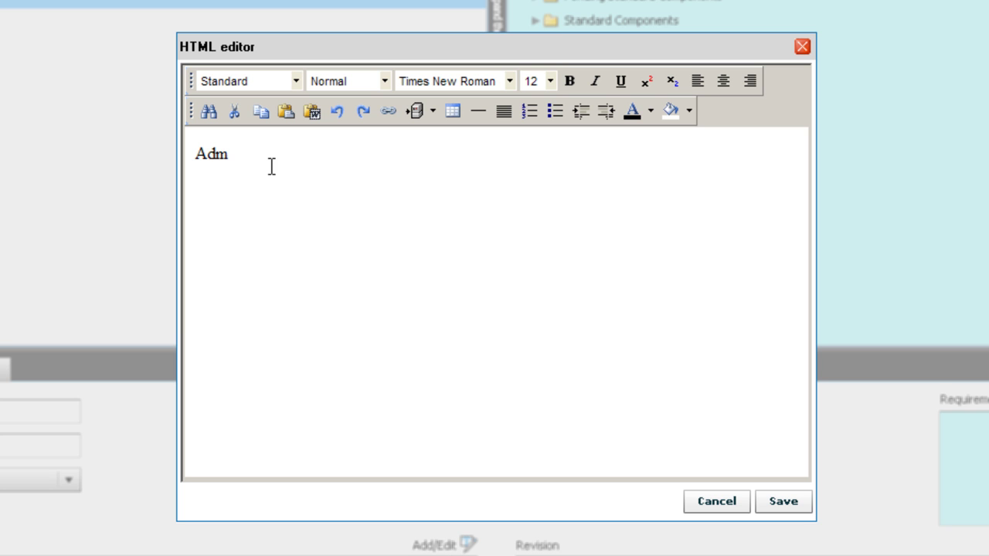
type("inistration Department must be located nearby")
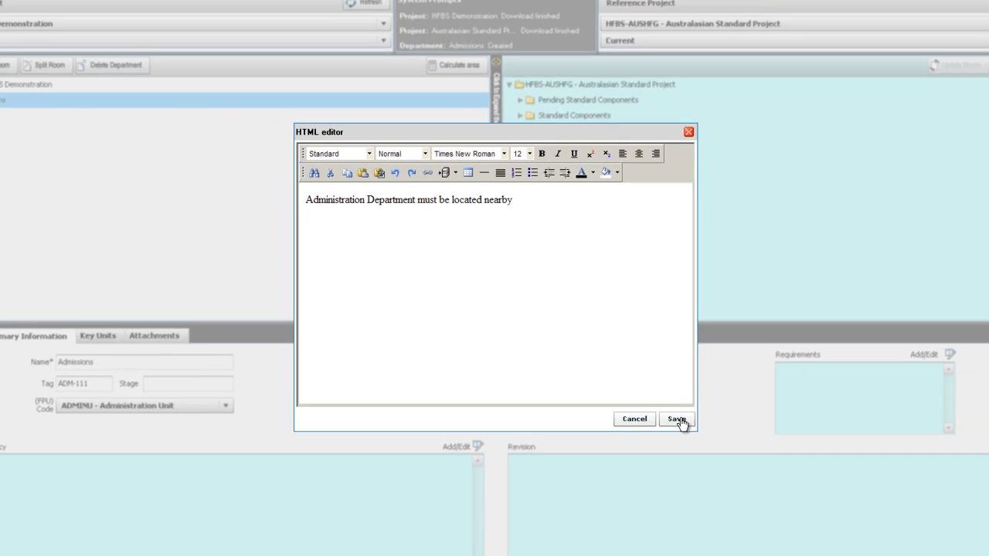
left_click(677, 419)
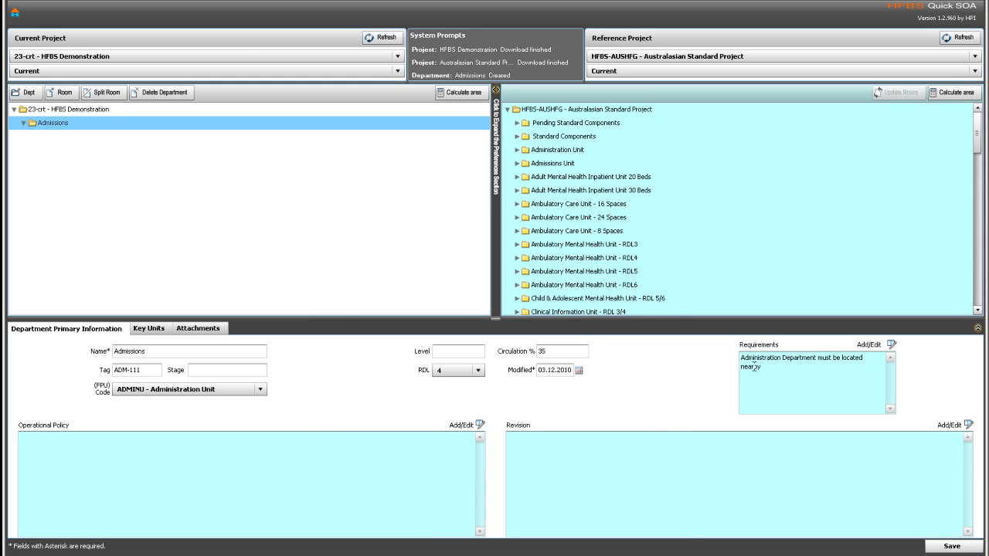
Step: Leave the operational policy empty, add revision '12.12.10 - First Draft', and save Admissions
left_click(142, 472)
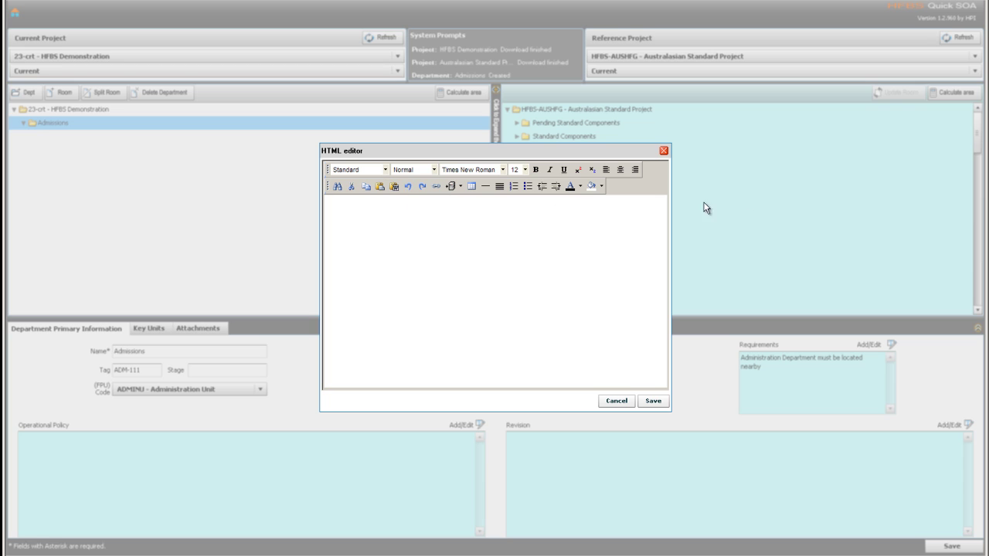
left_click(653, 402)
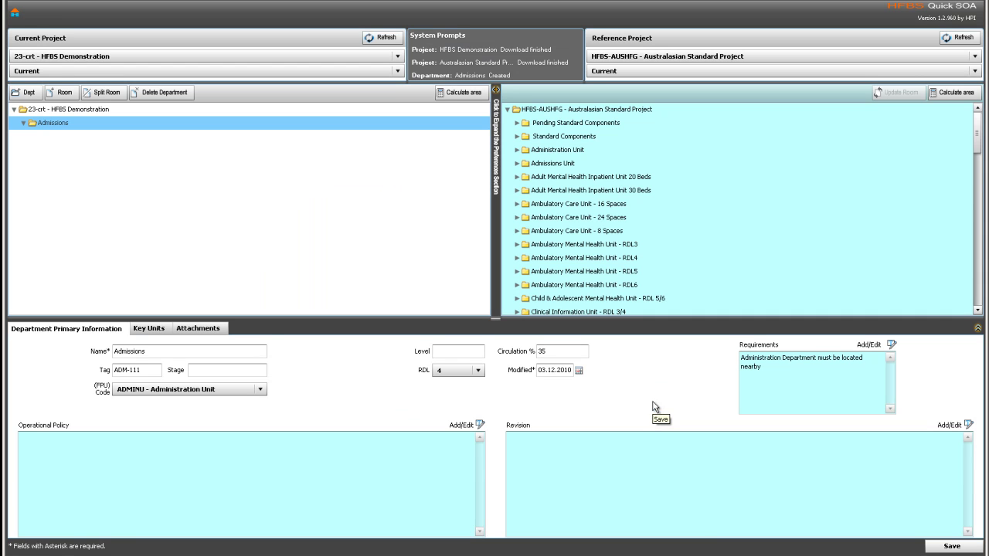
left_click(566, 473)
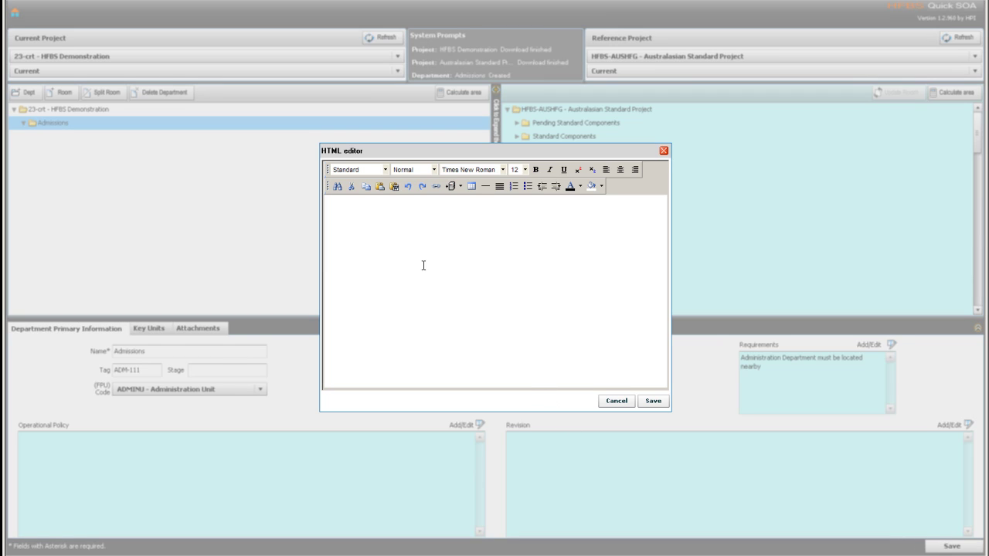
left_click(391, 244)
type("12.12.10 - First Draft")
left_click(653, 401)
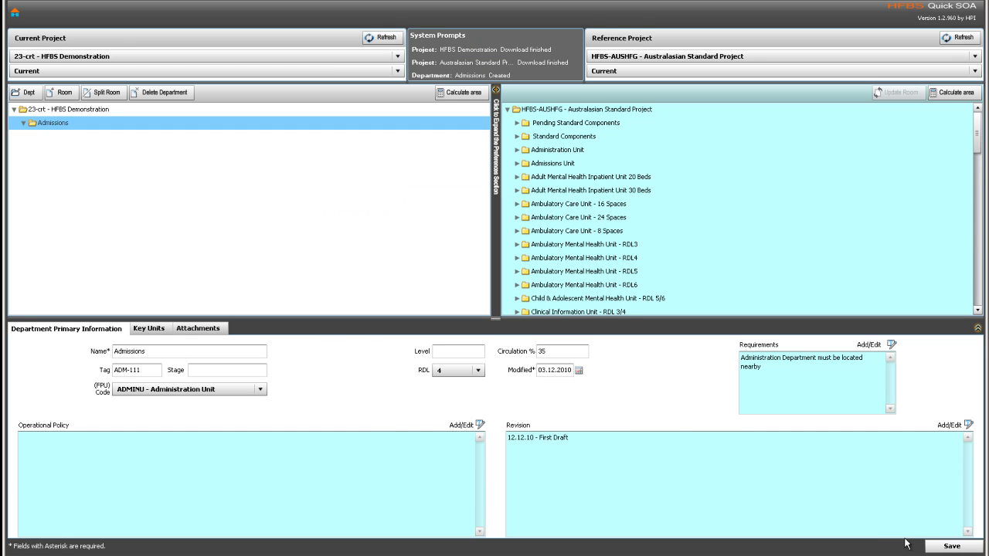
left_click(953, 547)
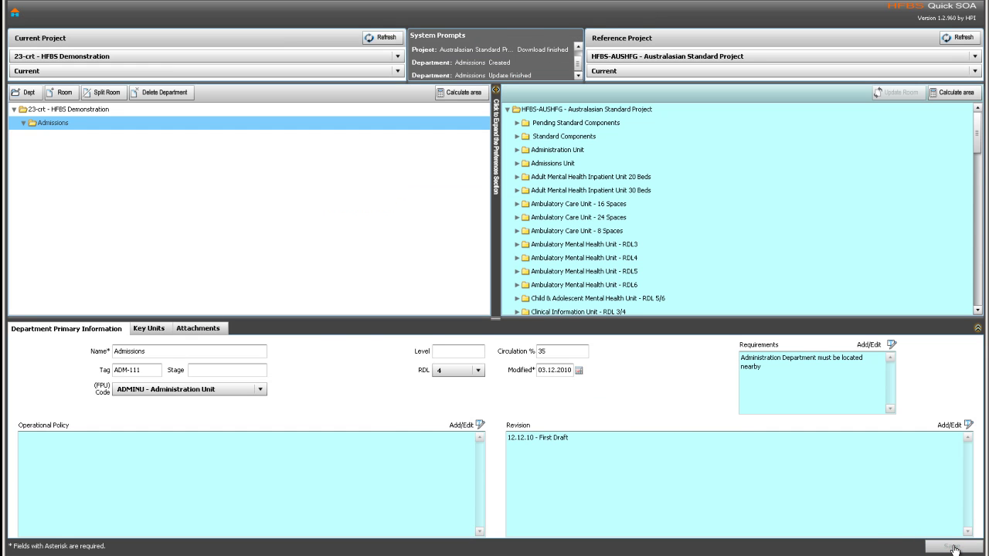
Step: Expand the reference Standard Components list down to 3720 - Reception/ Clerical, 15m2
left_click(517, 137)
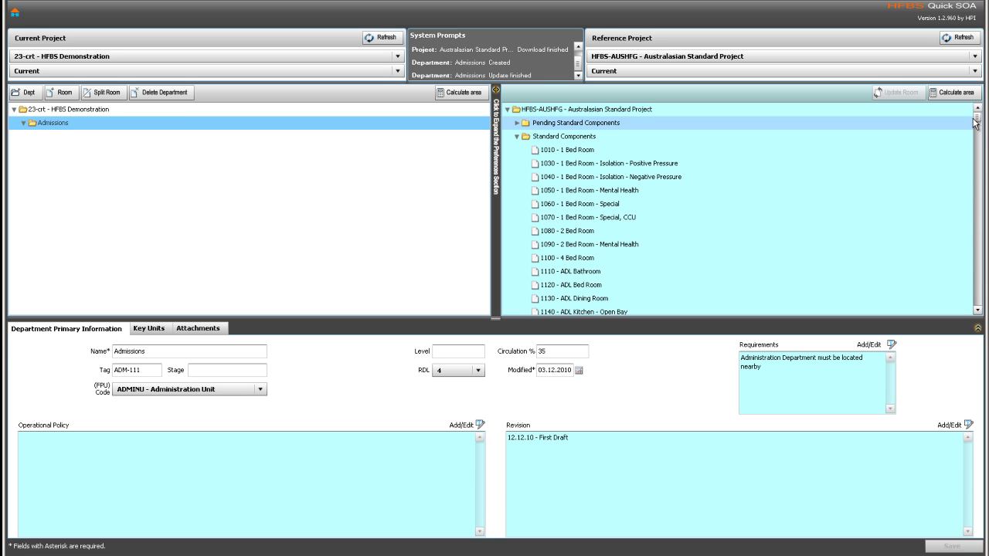
left_click_drag(977, 118, 971, 229)
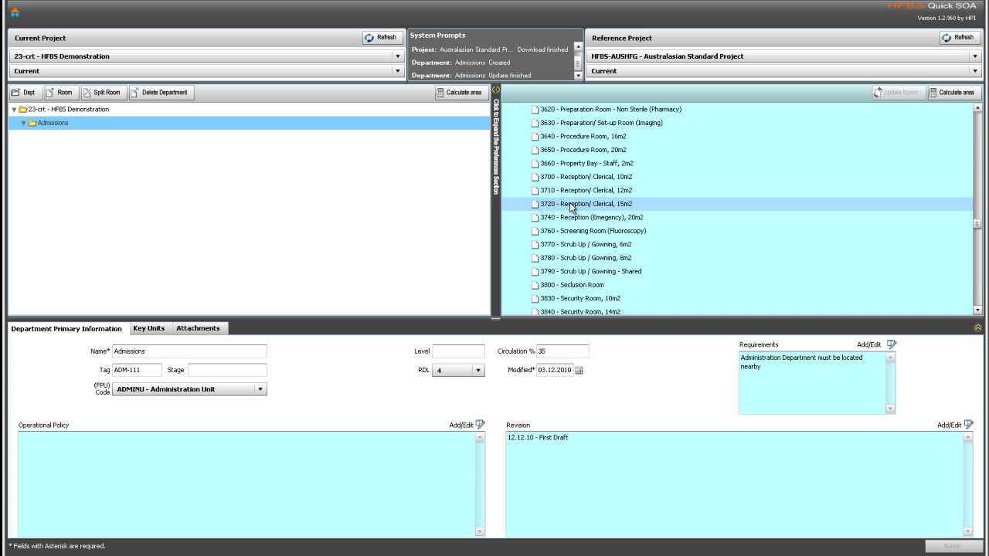
Step: Copy 3720 Reception/ Clerical, 15m2 into Admissions, changing its room tag from 1000 to 3201
left_click_drag(571, 207, 304, 155)
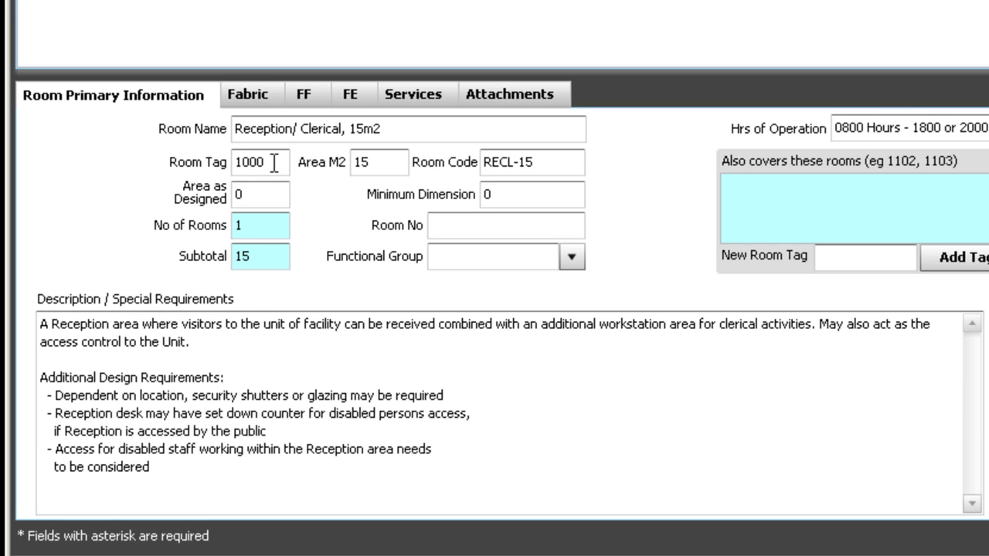
left_click_drag(275, 162, 203, 164)
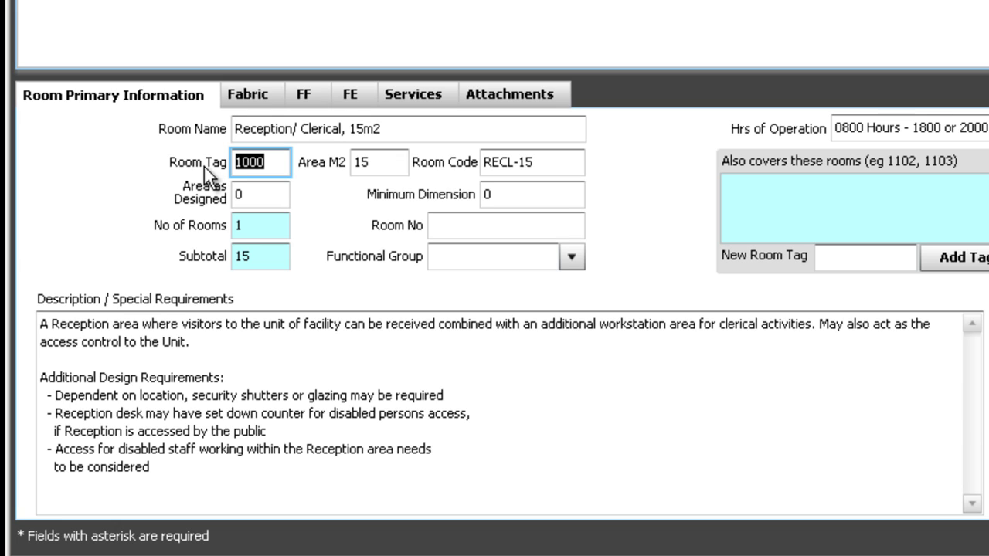
type("3201")
left_click(536, 379)
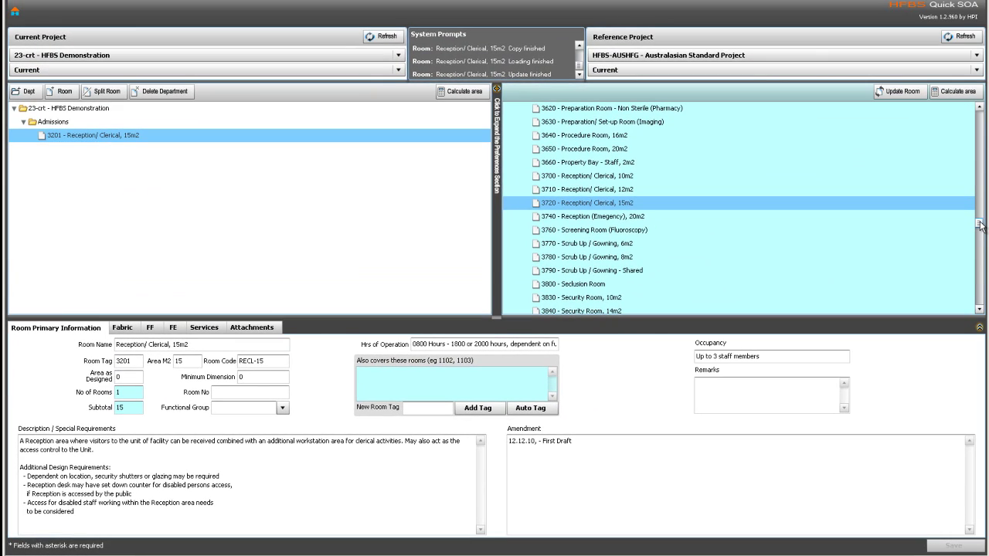
Step: Bring 4740 – Waiting, 30m2 and 2040 – Consult Room from the guidelines into Admissions
left_click_drag(979, 224, 980, 261)
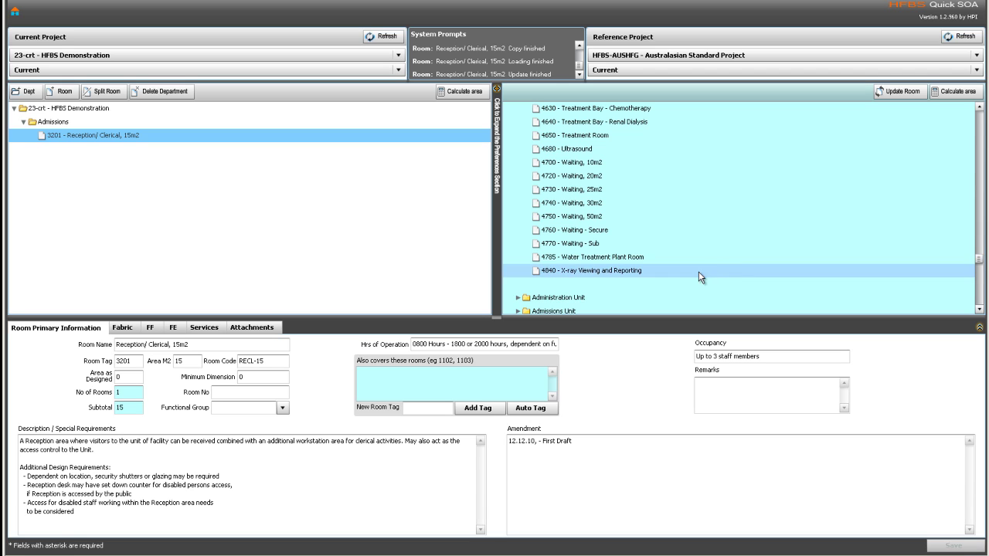
left_click(553, 205)
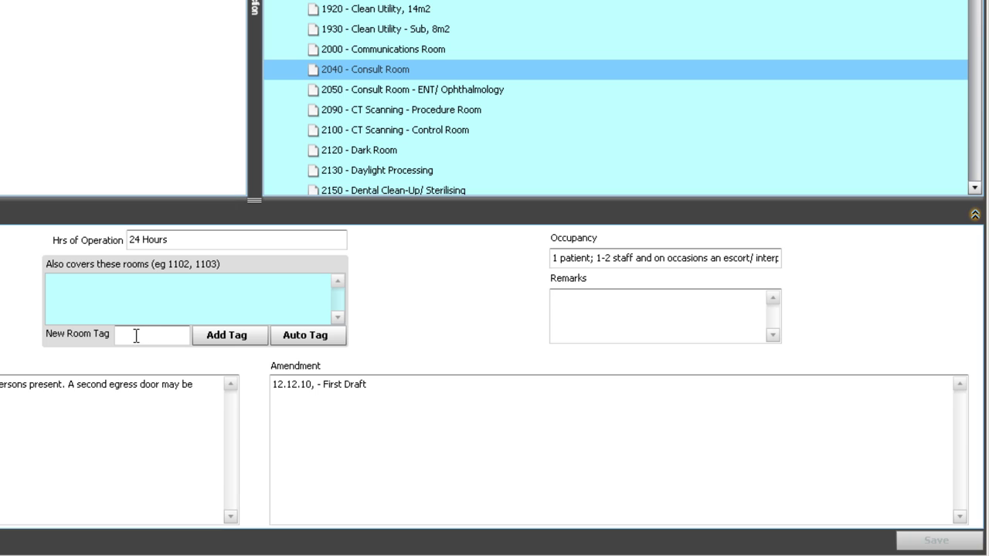
Step: Make Consult Room 3203 cover 3204–3206, save, and add Meeting Room – Medium/Large, 15m2
left_click(307, 336)
left_click(307, 336)
left_click(307, 335)
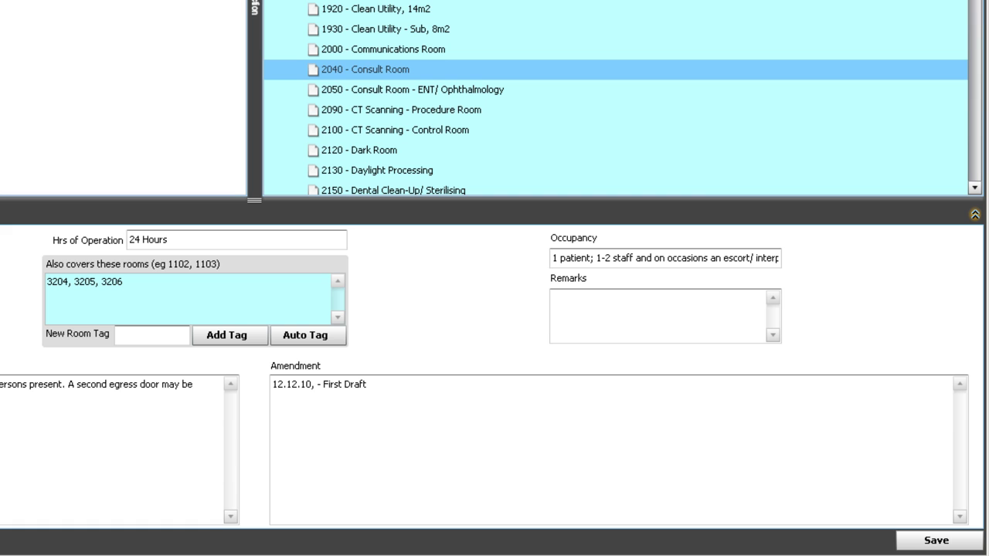
left_click(945, 545)
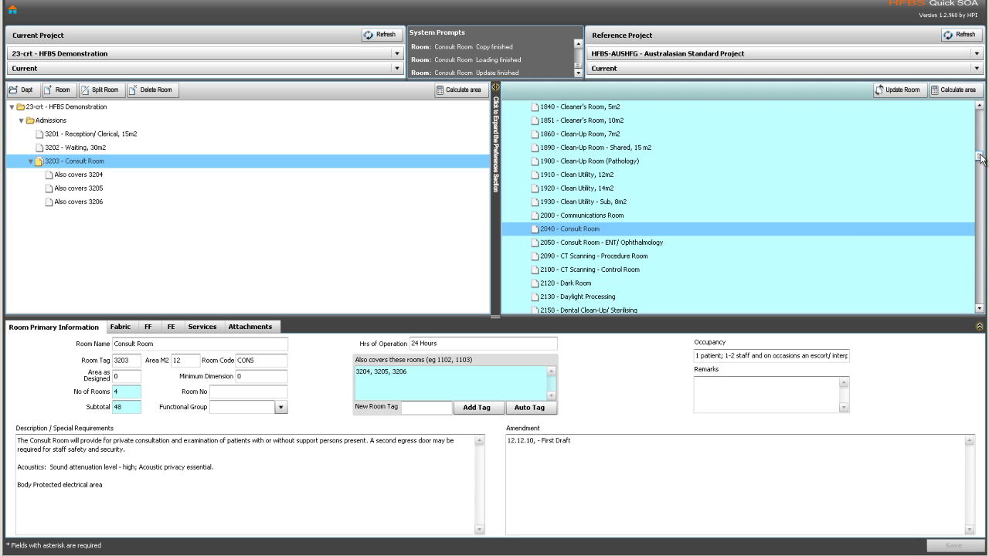
left_click_drag(979, 158, 979, 190)
left_click_drag(599, 231, 283, 245)
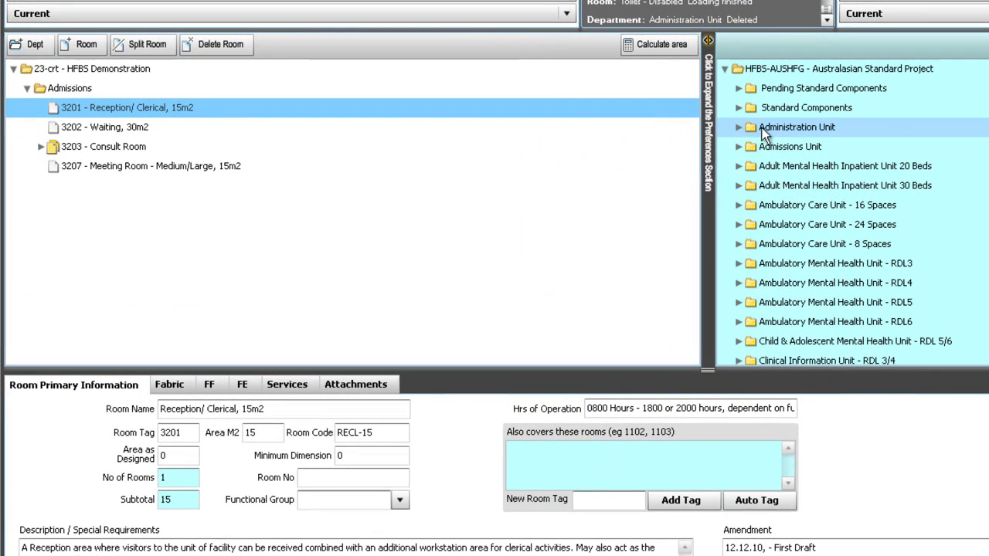
Step: Copy the reference Administration Unit into HFBS Demonstration and view its room 1206 Bay – Beverage
left_click(739, 127)
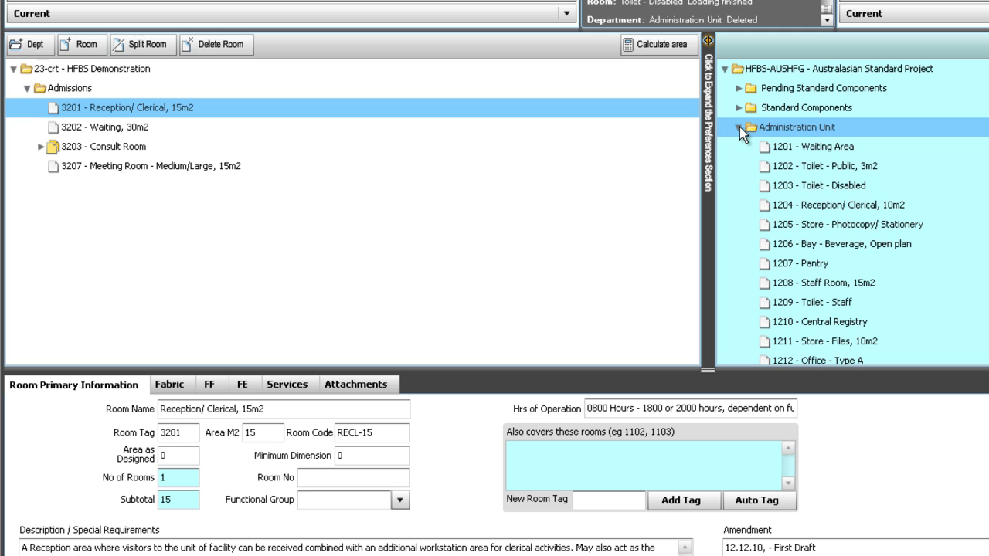
left_click(739, 126)
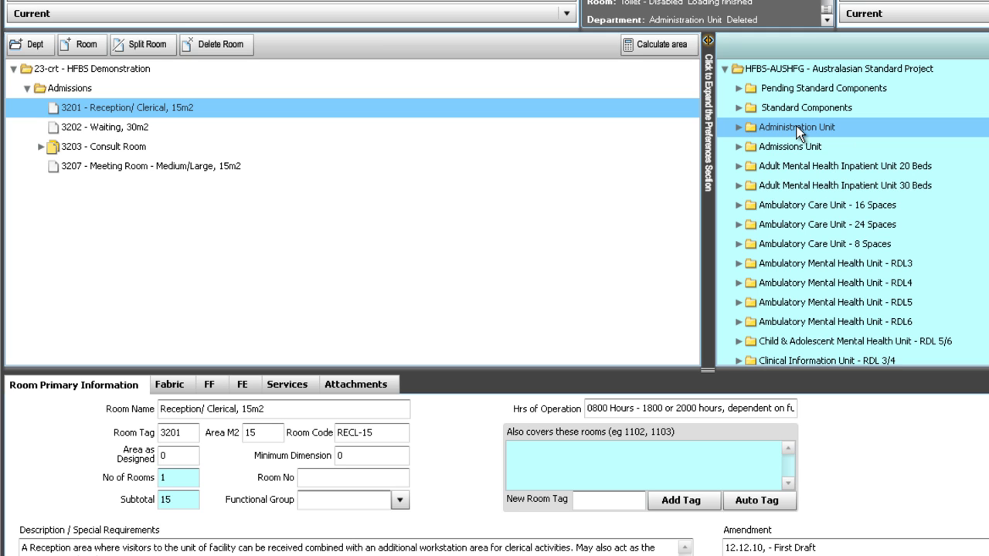
left_click_drag(794, 126, 241, 82)
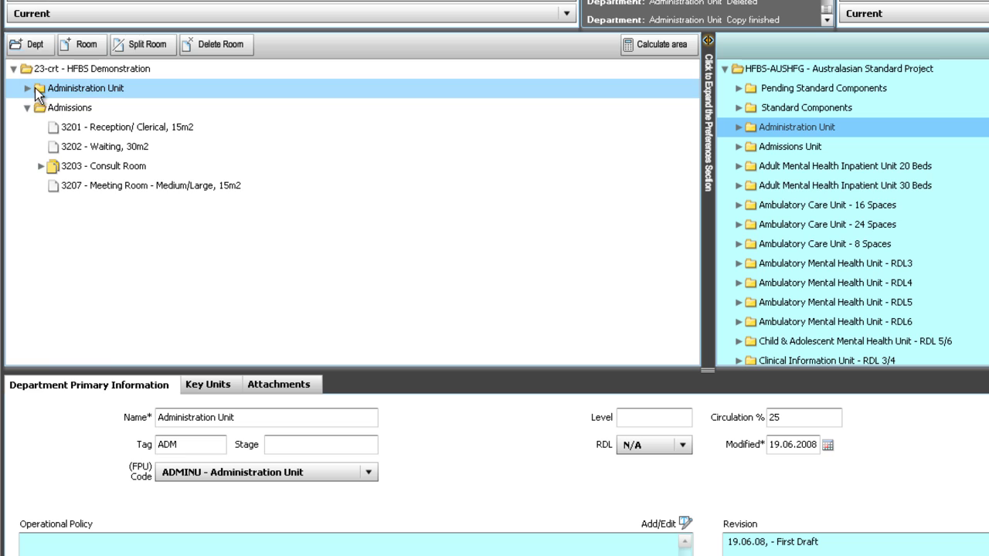
left_click(27, 88)
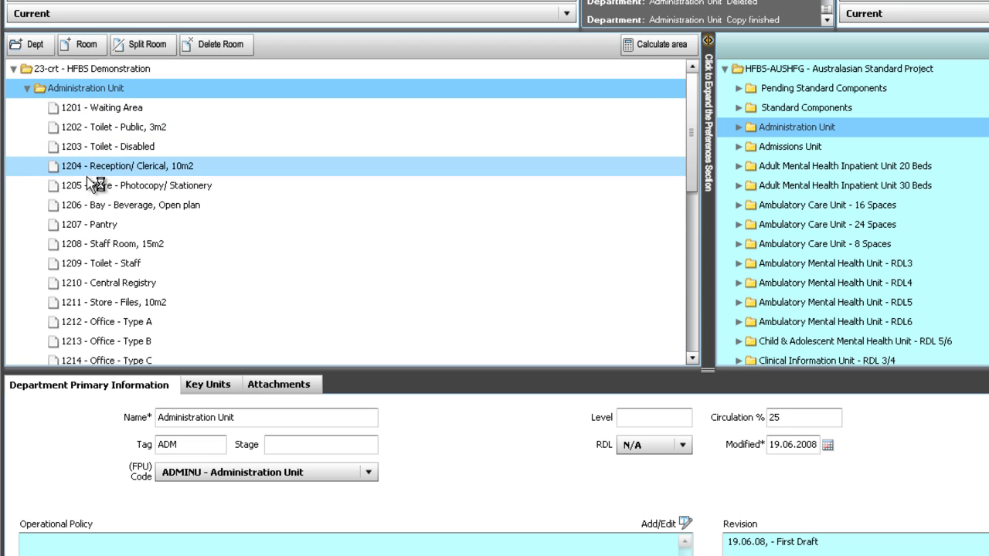
left_click(93, 206)
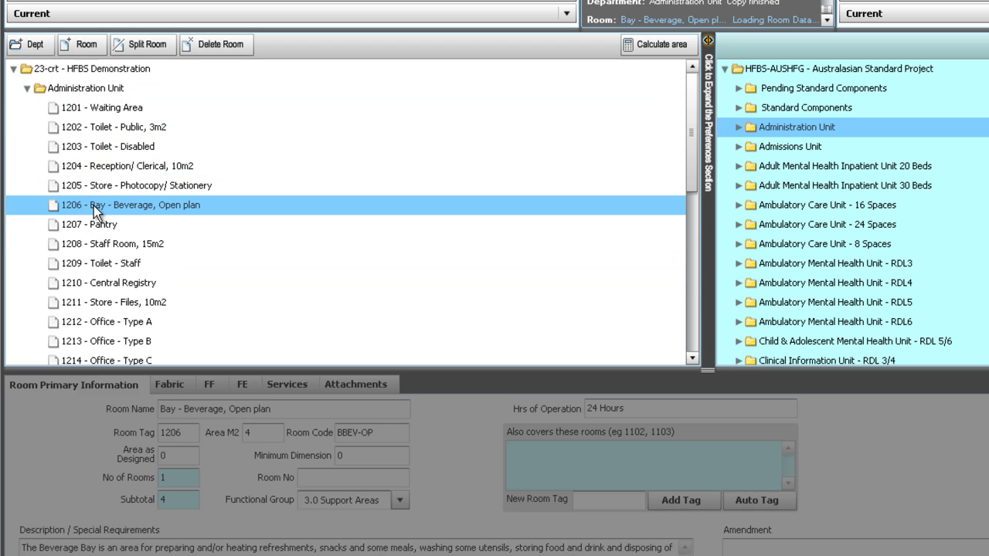